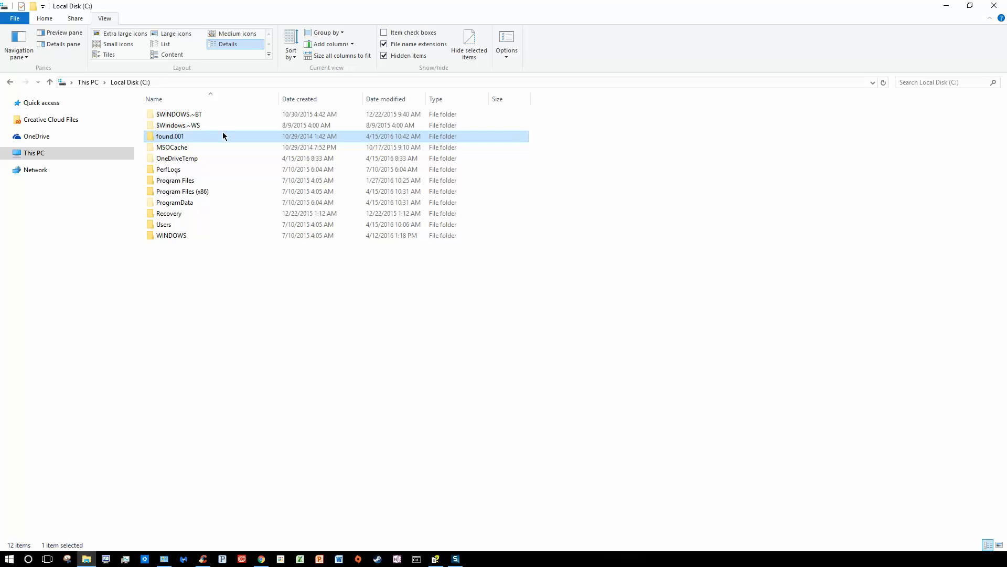
{"action": "key", "text": "F2"}
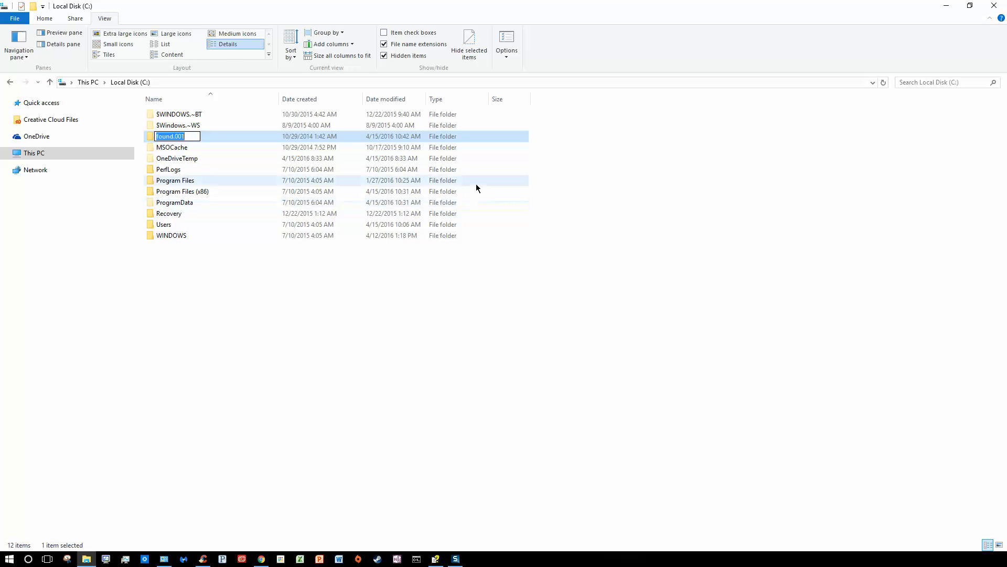
{"action": "key", "text": "BackSpace"}
{"action": "key", "text": "Escape"}
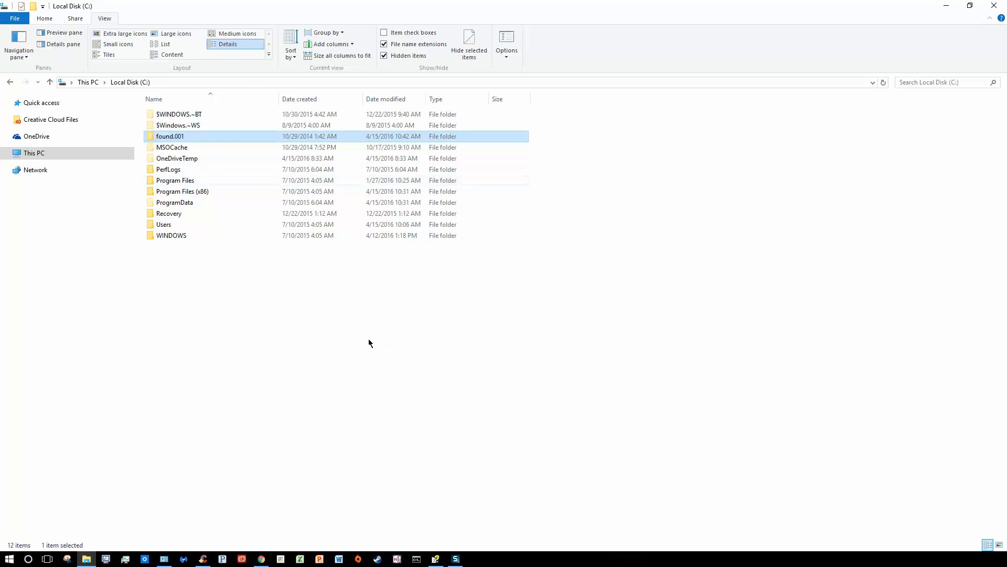
- Try to delete the found.001 folder with administrator permission, retry once, and cancel the deletion
{"action": "right_click", "coordinate": [321, 137]}
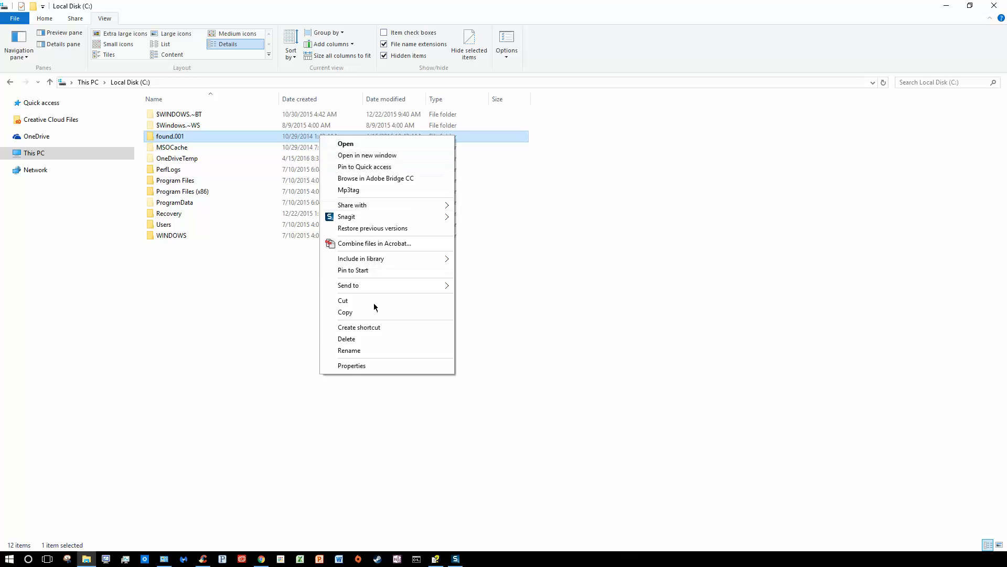
{"action": "left_click", "coordinate": [361, 339]}
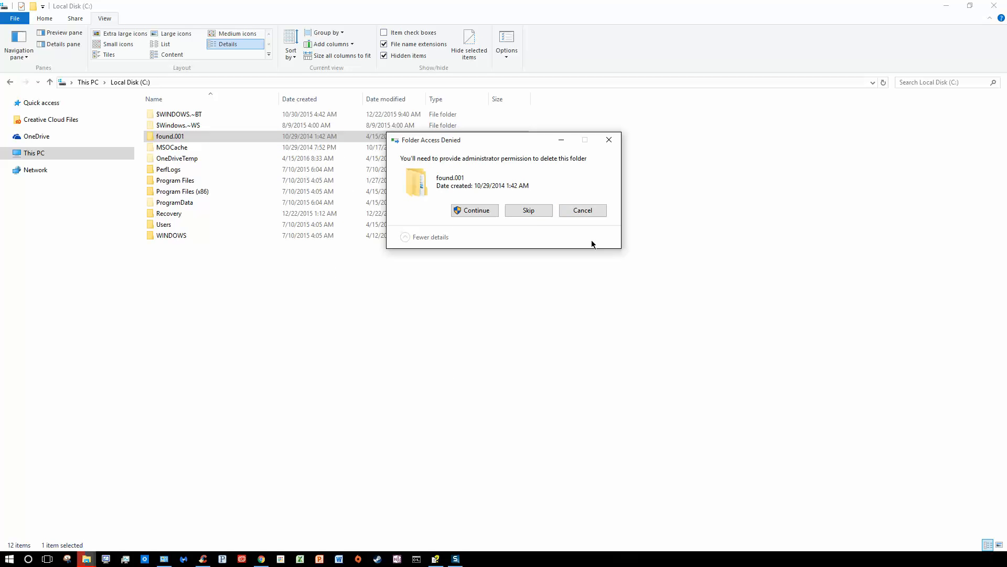
{"action": "left_click", "coordinate": [474, 211]}
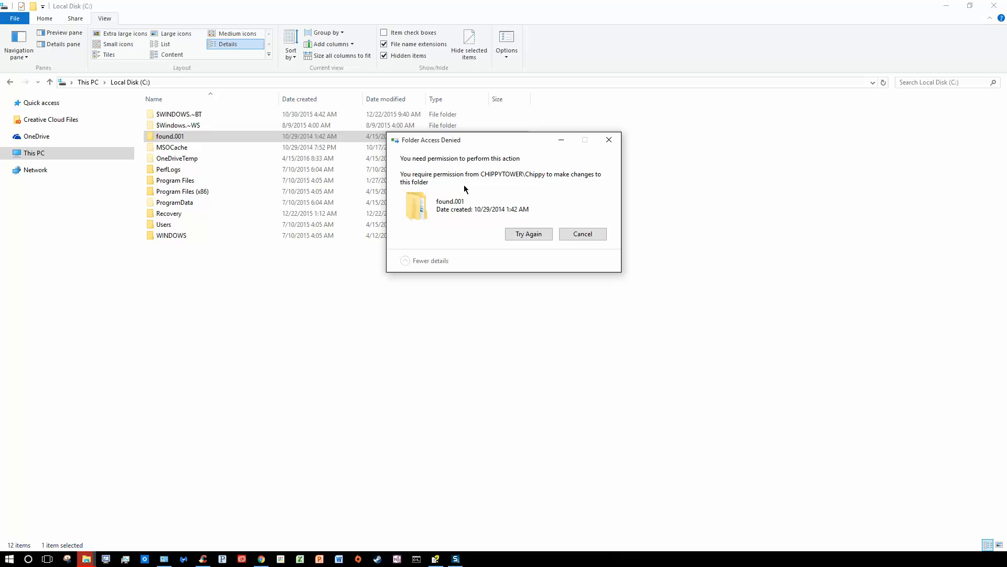
{"action": "left_click", "coordinate": [534, 234]}
{"action": "left_click", "coordinate": [579, 234]}
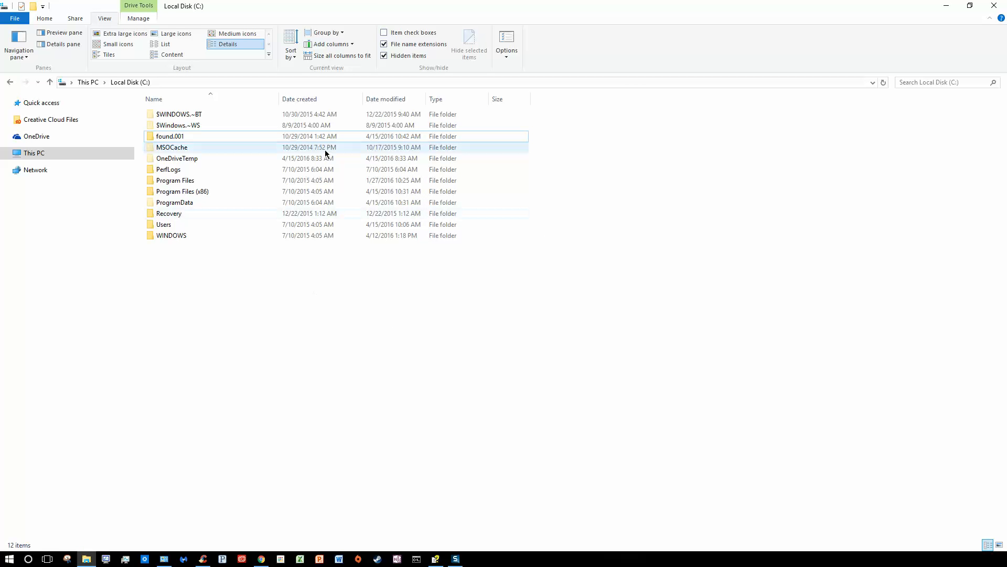
- Open the security properties of the found.001 folder and review the permissions of the personal user account and the Administrators group
{"action": "left_click", "coordinate": [320, 137]}
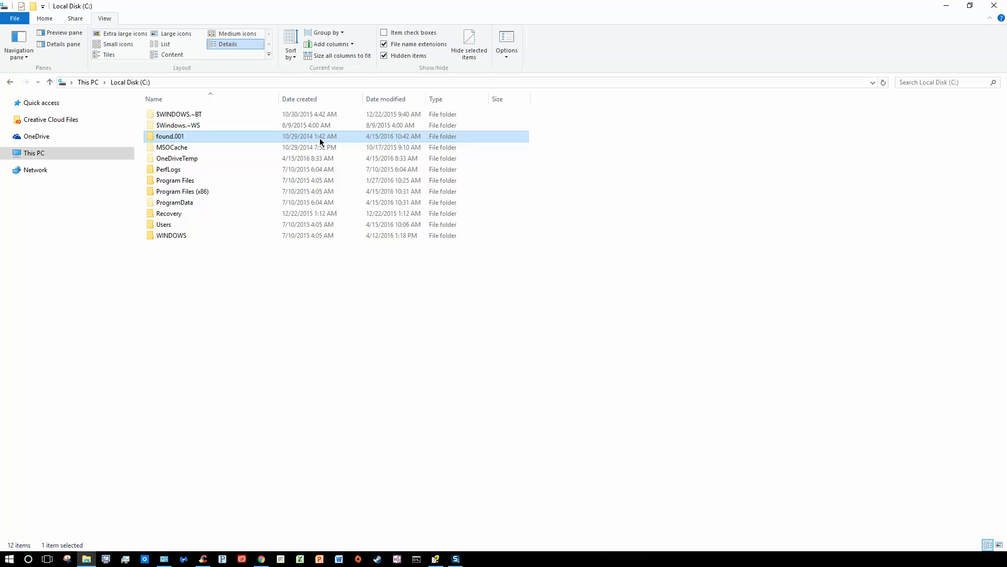
{"action": "right_click", "coordinate": [321, 141]}
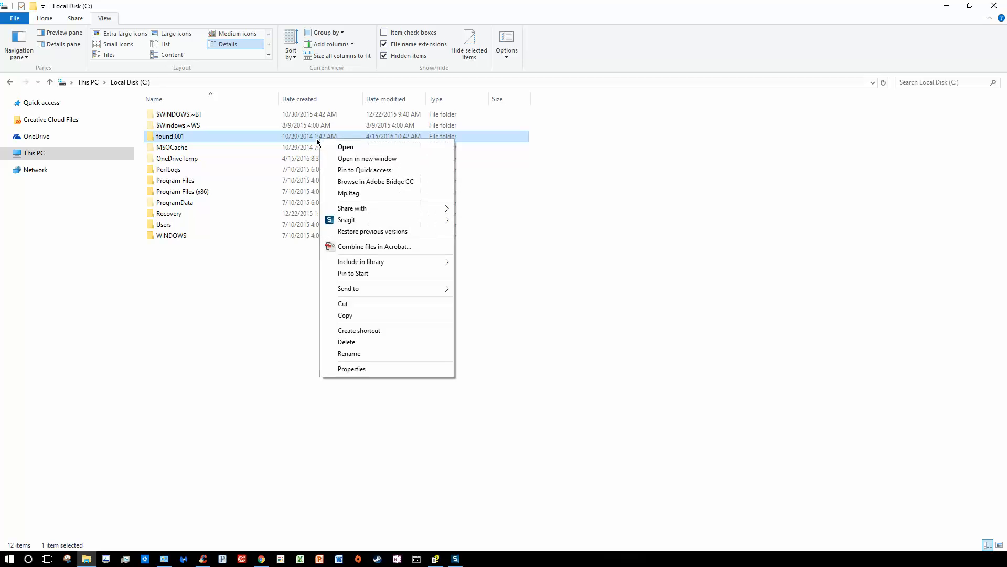
{"action": "left_click", "coordinate": [372, 369]}
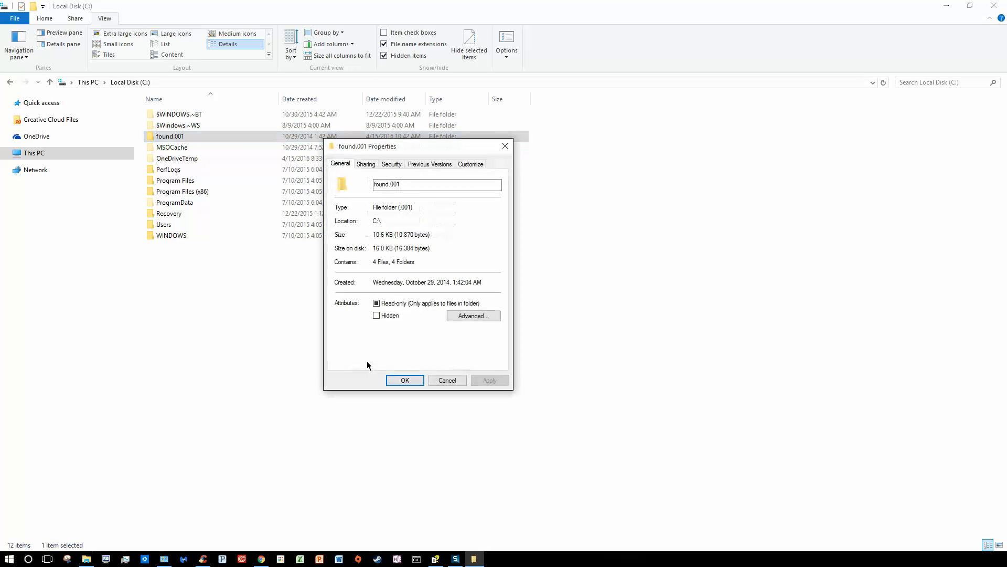
{"action": "left_click", "coordinate": [396, 165]}
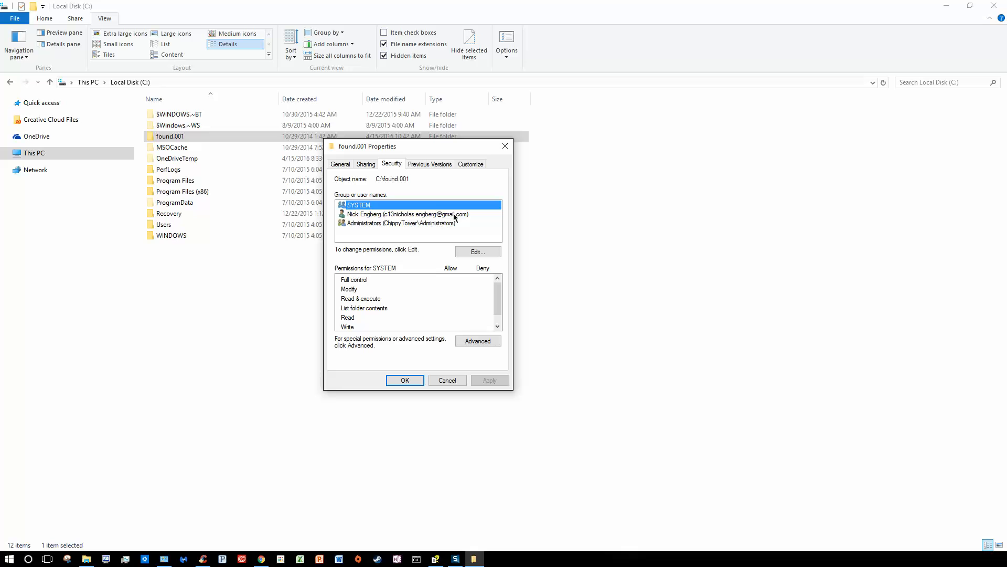
{"action": "left_click", "coordinate": [438, 216]}
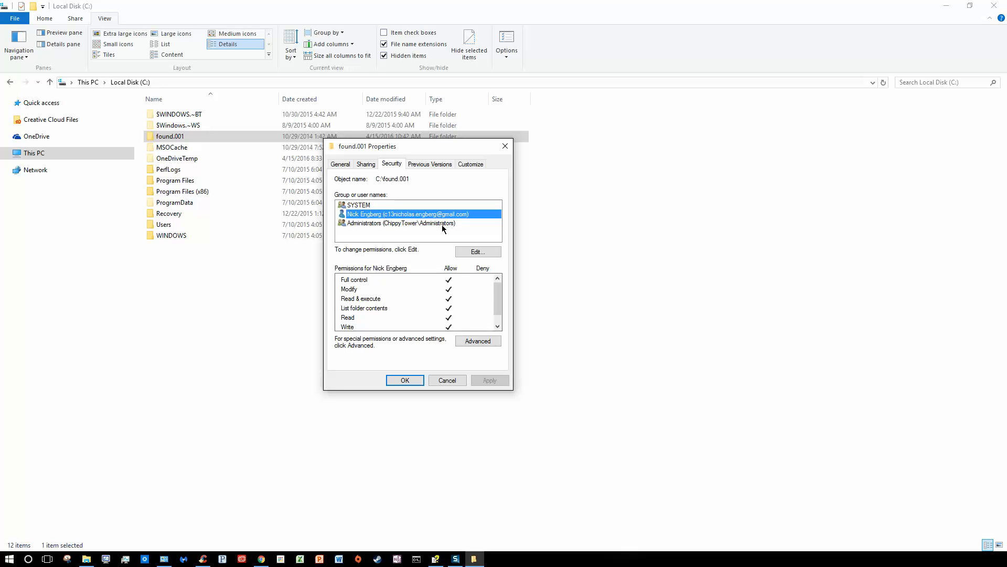
{"action": "left_click", "coordinate": [441, 224]}
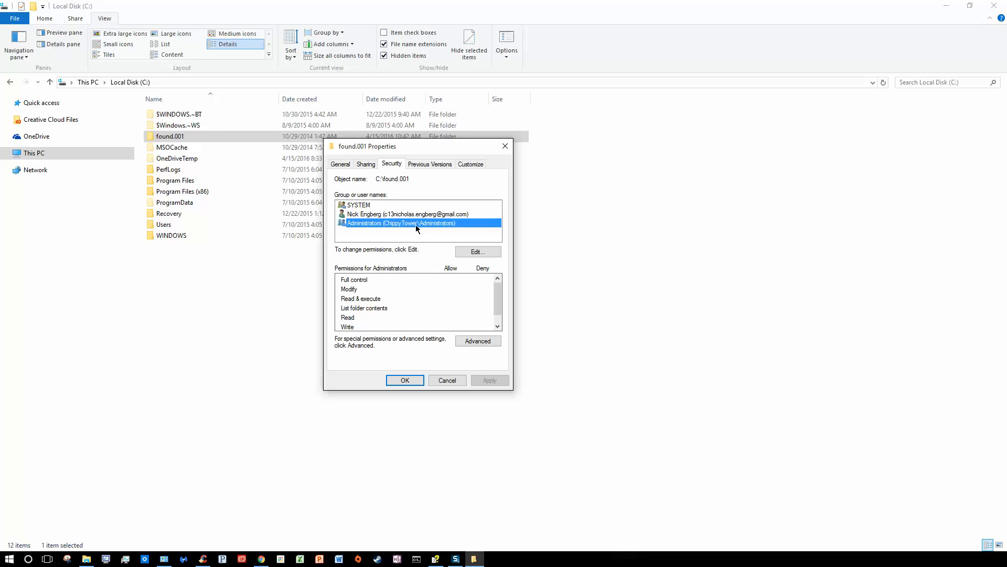
- From found.001's advanced security settings, start changing the owner and search for all users and groups on this computer
{"action": "left_click", "coordinate": [478, 341]}
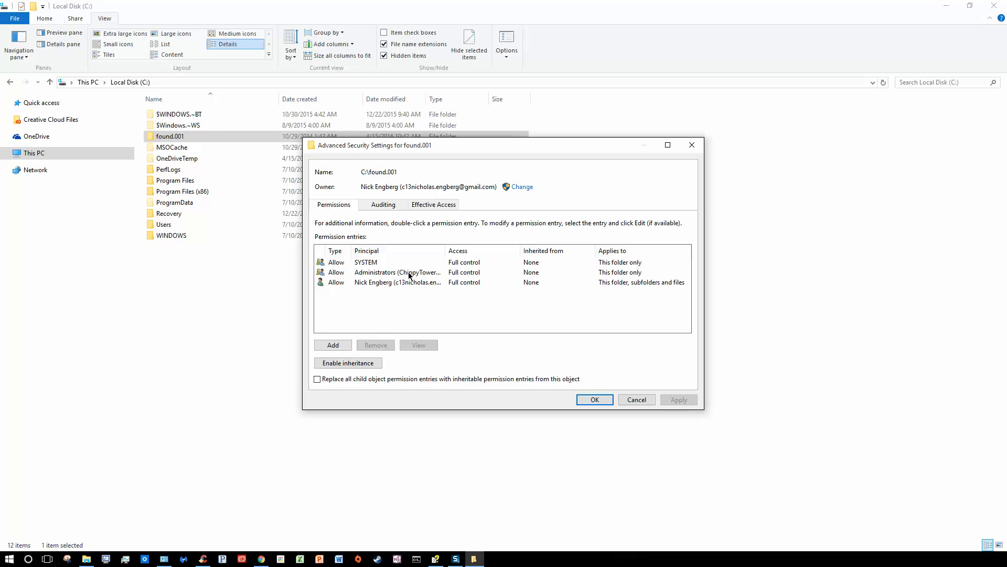
{"action": "left_click", "coordinate": [523, 187]}
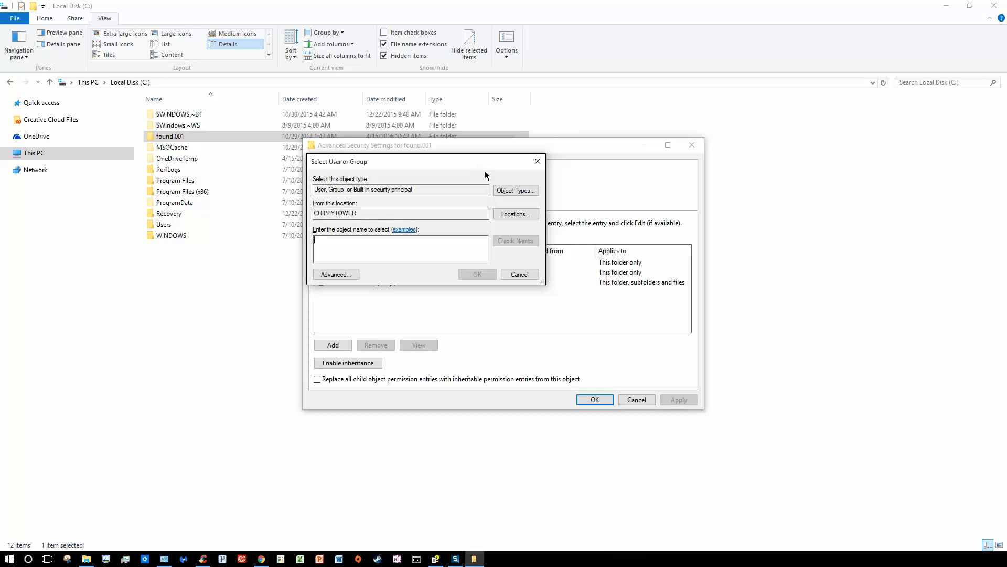
{"action": "left_click_drag", "start_coordinate": [485, 168], "coordinate": [525, 207]}
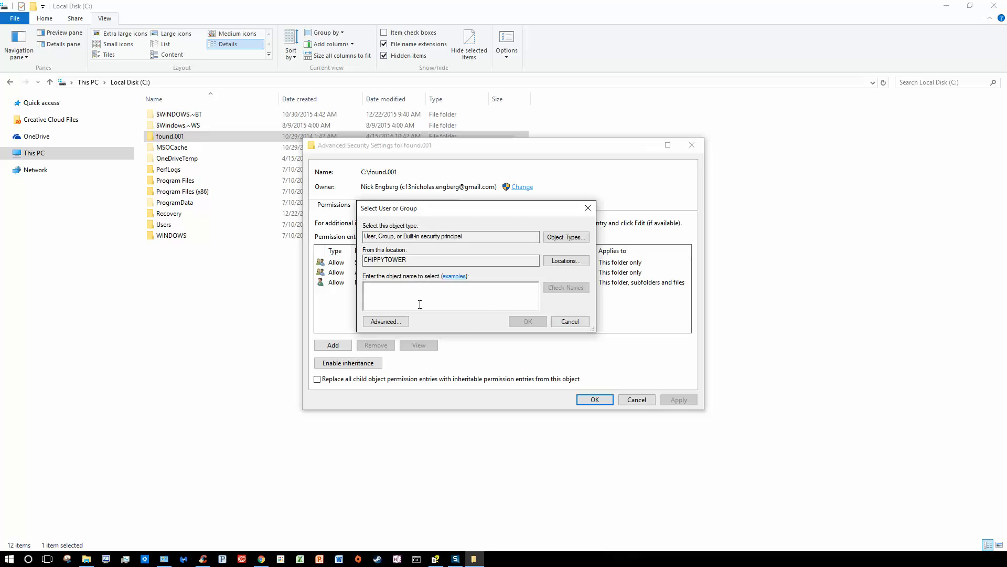
{"action": "left_click_drag", "start_coordinate": [460, 212], "coordinate": [540, 210]}
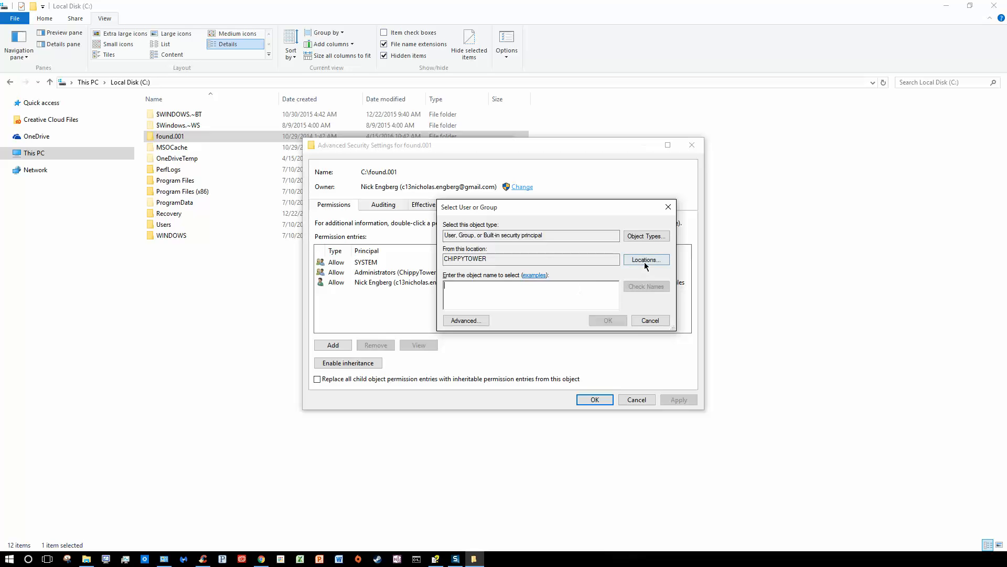
{"action": "left_click", "coordinate": [461, 321]}
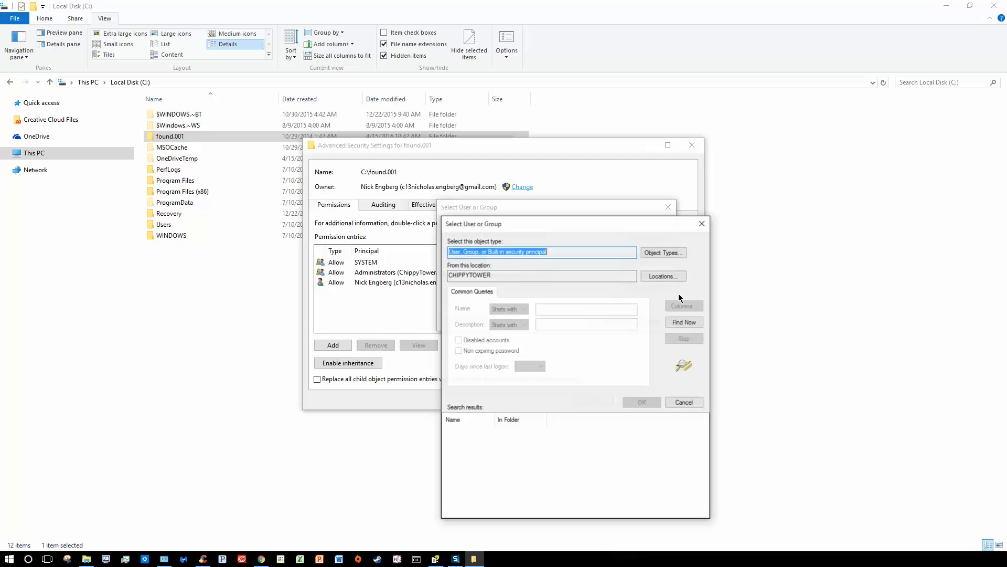
{"action": "left_click", "coordinate": [690, 326]}
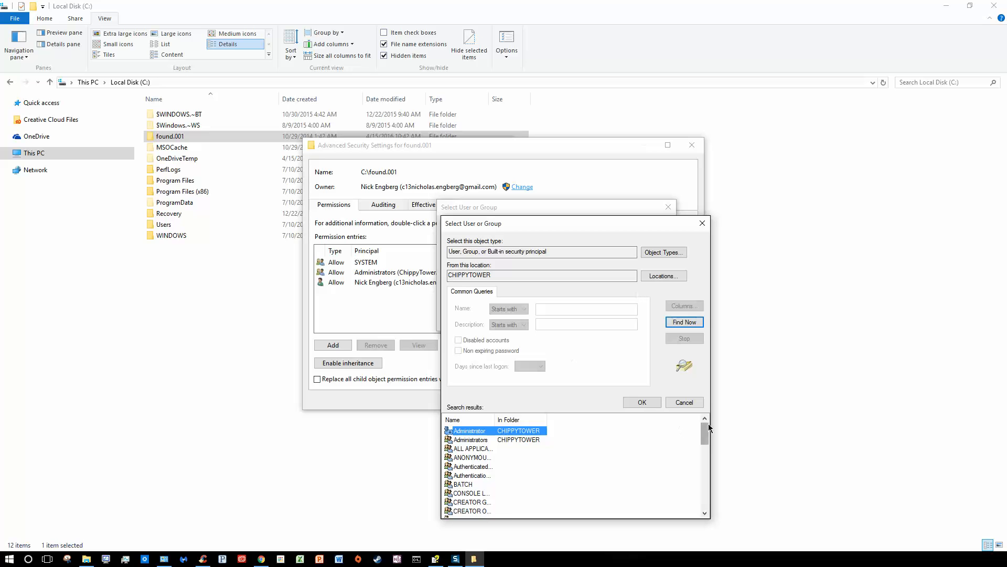
- Choose the personal user account from the found accounts as the owner of found.001
{"action": "left_click_drag", "start_coordinate": [702, 431], "coordinate": [704, 442]}
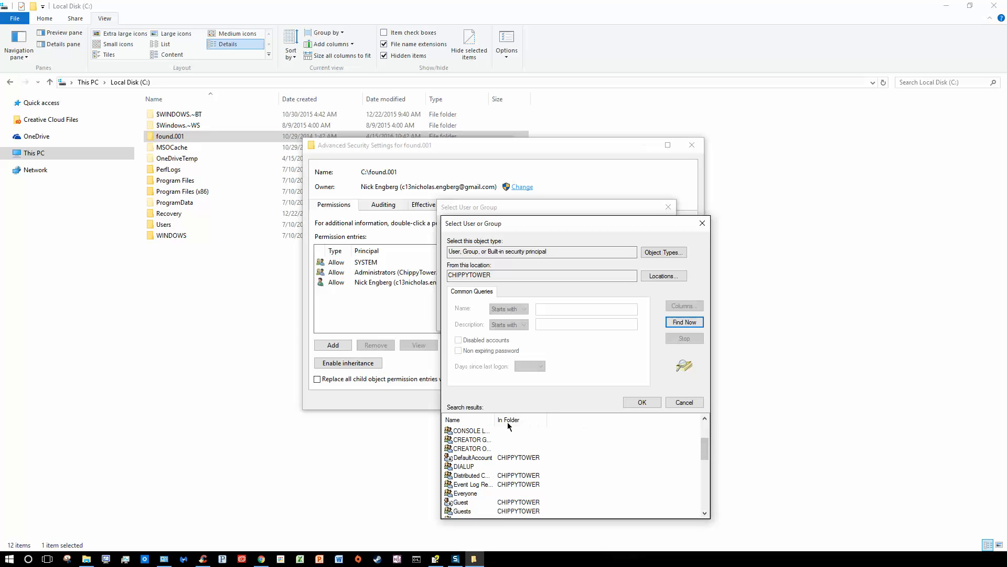
{"action": "left_click_drag", "start_coordinate": [495, 420], "coordinate": [523, 420]}
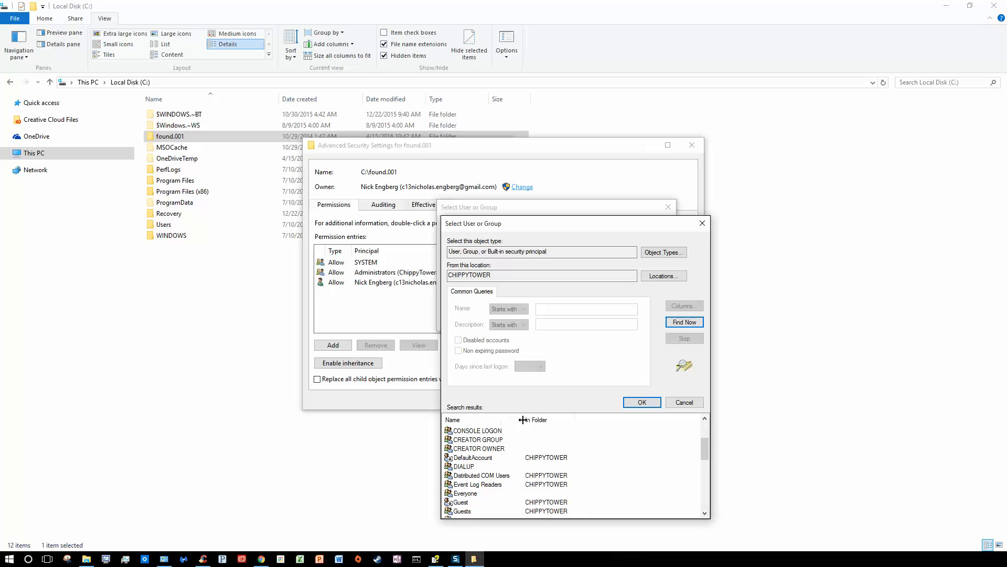
{"action": "scroll", "coordinate": [630, 448], "scroll_direction": "down", "scroll_amount": 2}
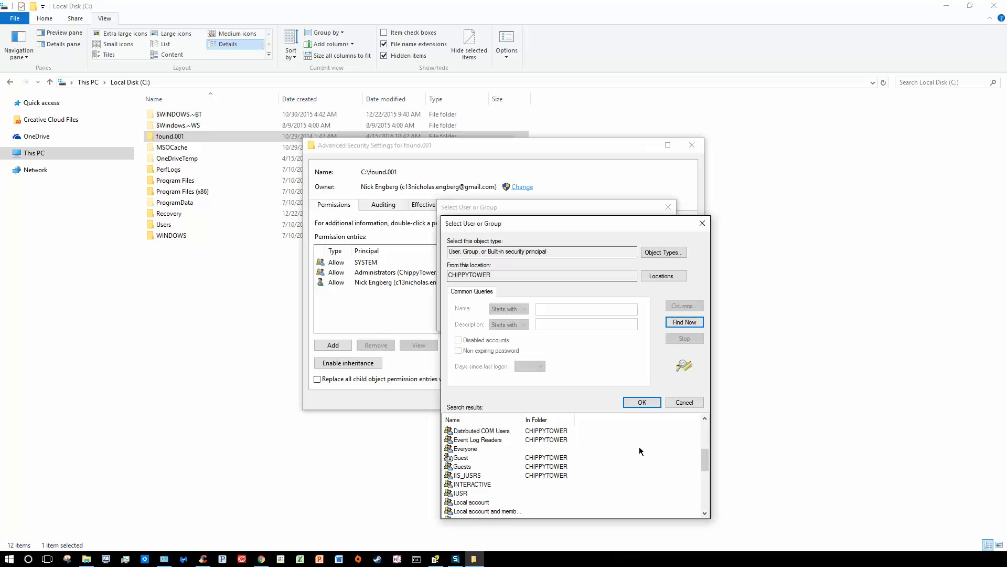
{"action": "scroll", "coordinate": [639, 446], "scroll_direction": "down", "scroll_amount": 2}
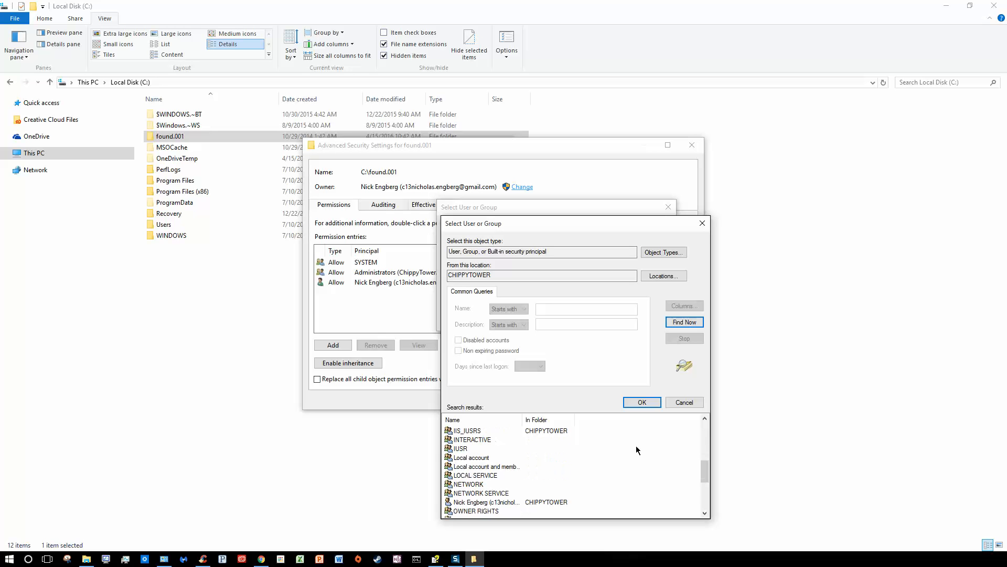
{"action": "left_click", "coordinate": [507, 502]}
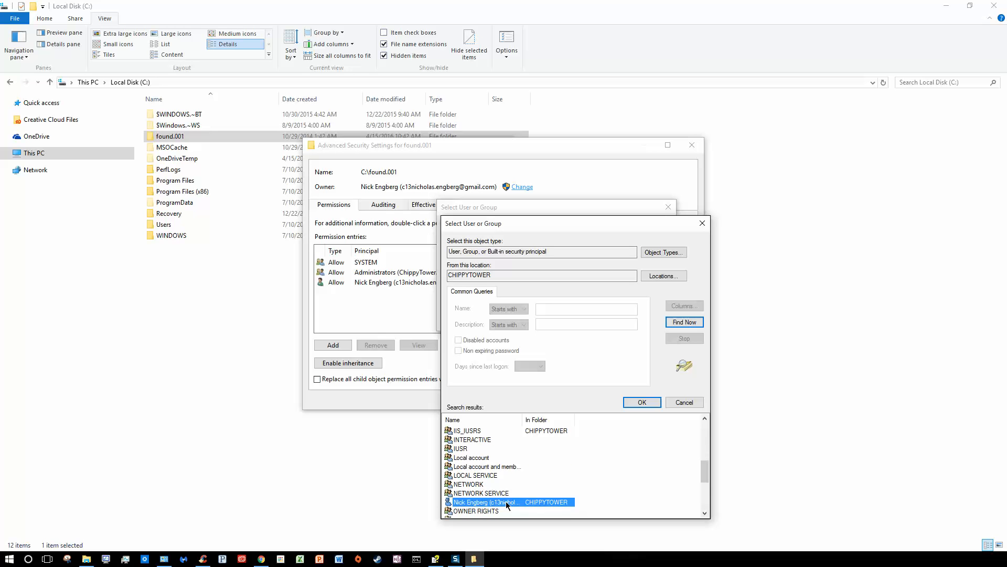
{"action": "left_click", "coordinate": [641, 402]}
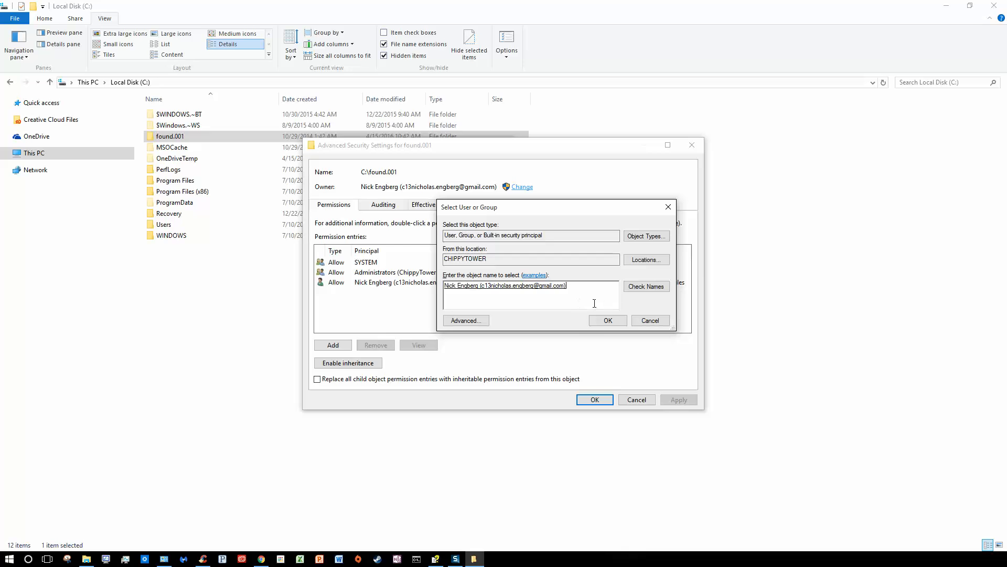
{"action": "left_click", "coordinate": [607, 320]}
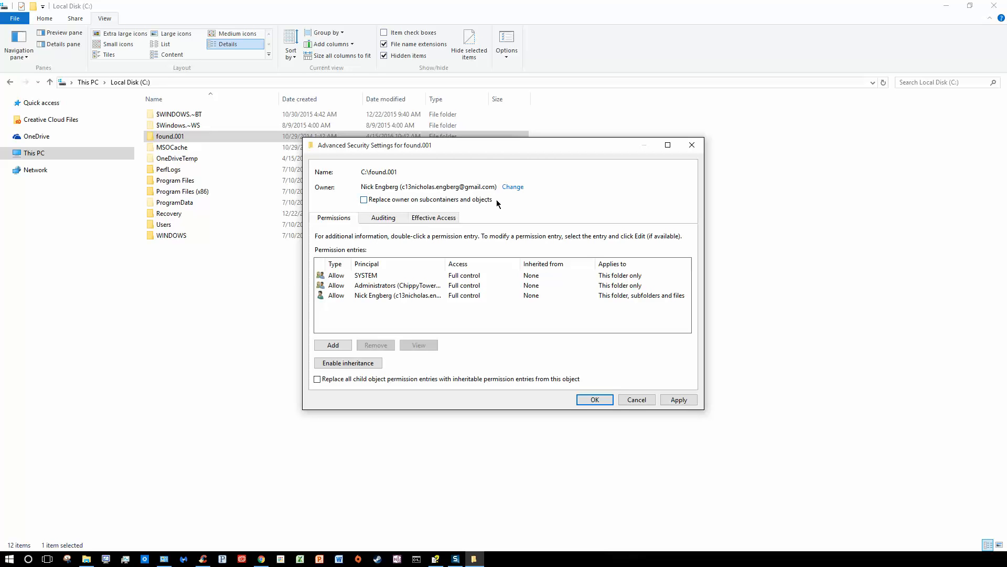
- Apply owner replacement on subcontainers and objects plus replacement of all child permission entries for found.001, and close its properties
{"action": "left_click", "coordinate": [363, 200]}
{"action": "left_click", "coordinate": [316, 380]}
{"action": "left_click", "coordinate": [672, 399]}
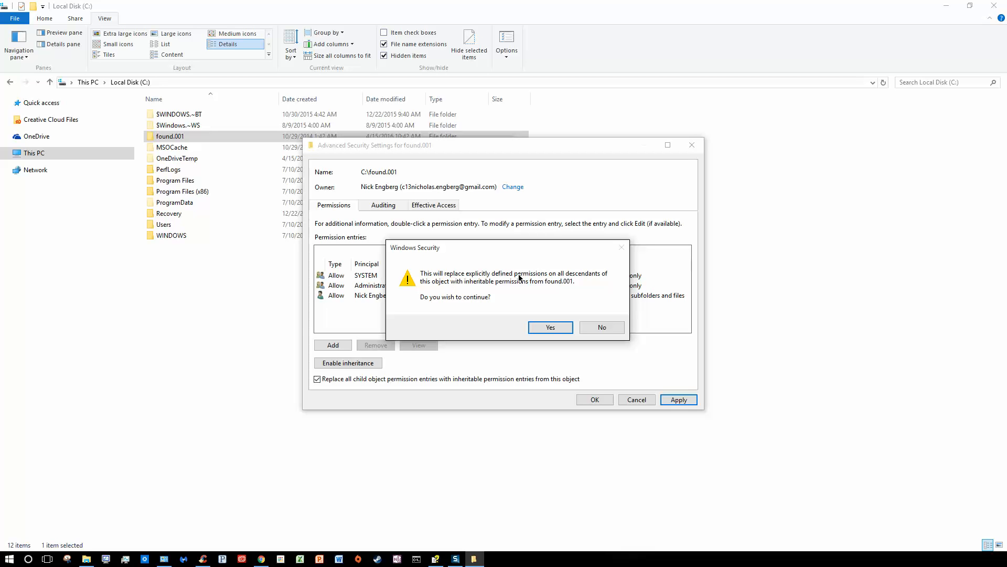
{"action": "left_click", "coordinate": [559, 328]}
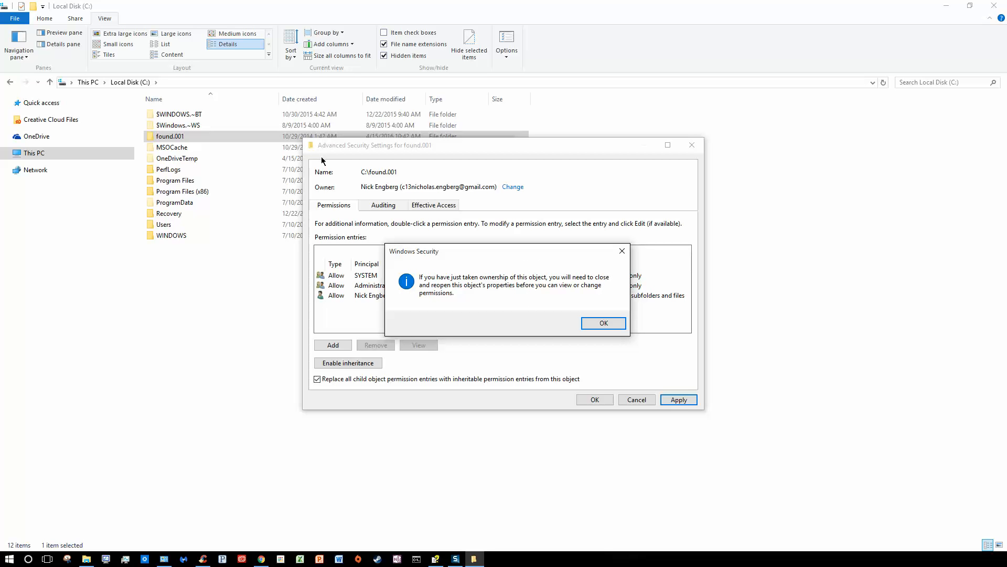
{"action": "left_click", "coordinate": [604, 323]}
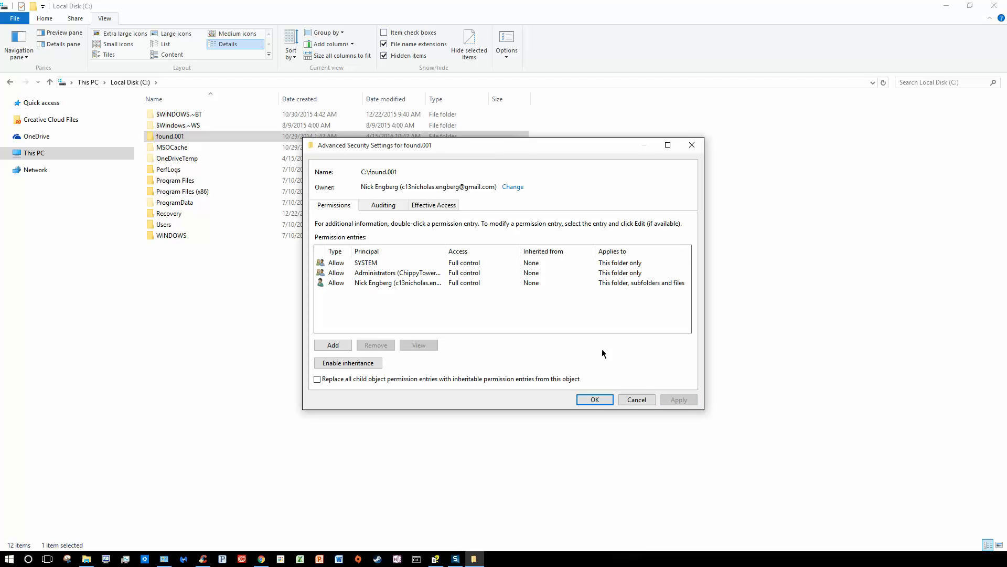
{"action": "left_click", "coordinate": [599, 399]}
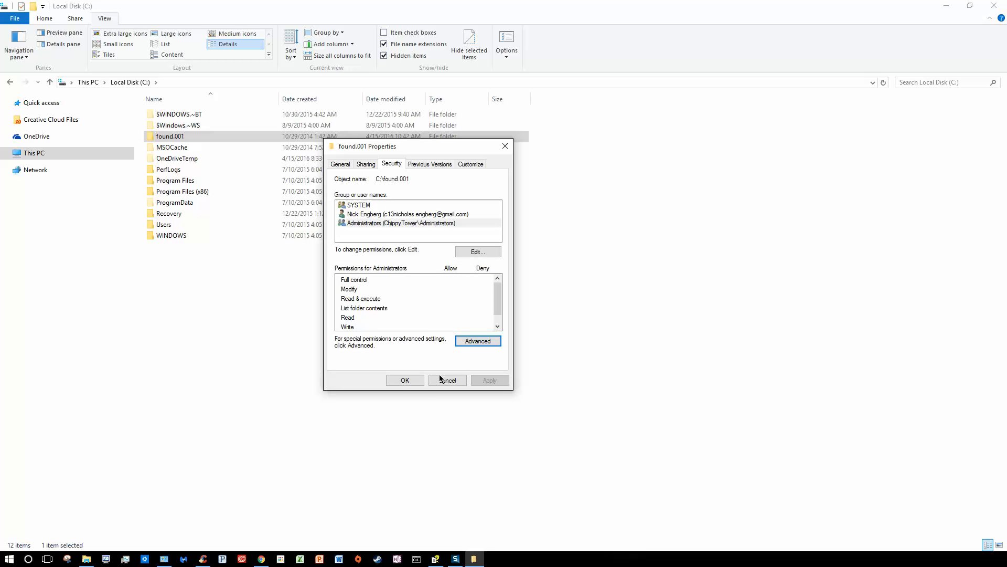
{"action": "left_click", "coordinate": [398, 380]}
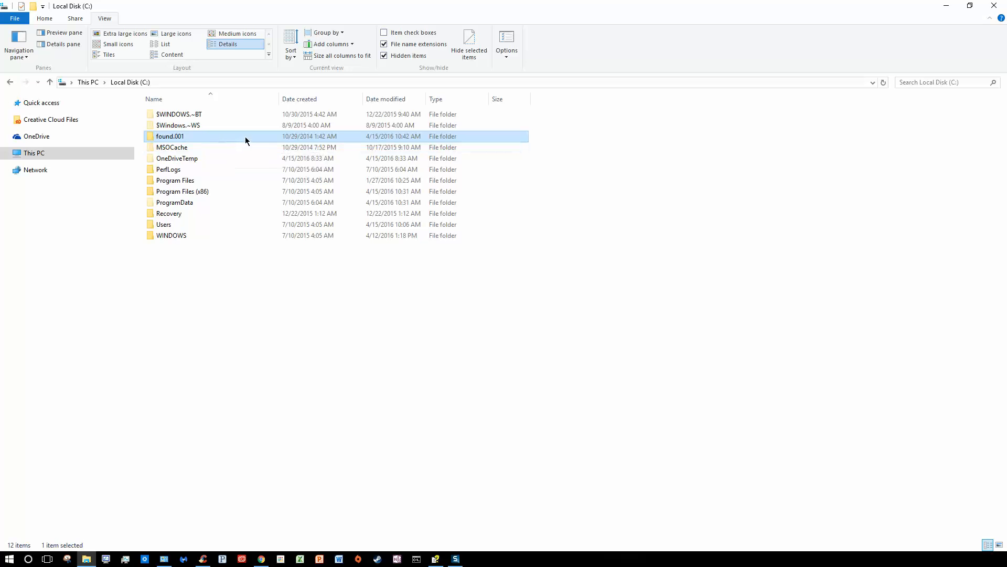
- Delete the found.001 folder from Local Disk (C:)
{"action": "key", "text": "F2"}
{"action": "key", "text": "Escape"}
{"action": "key", "text": "Delete"}
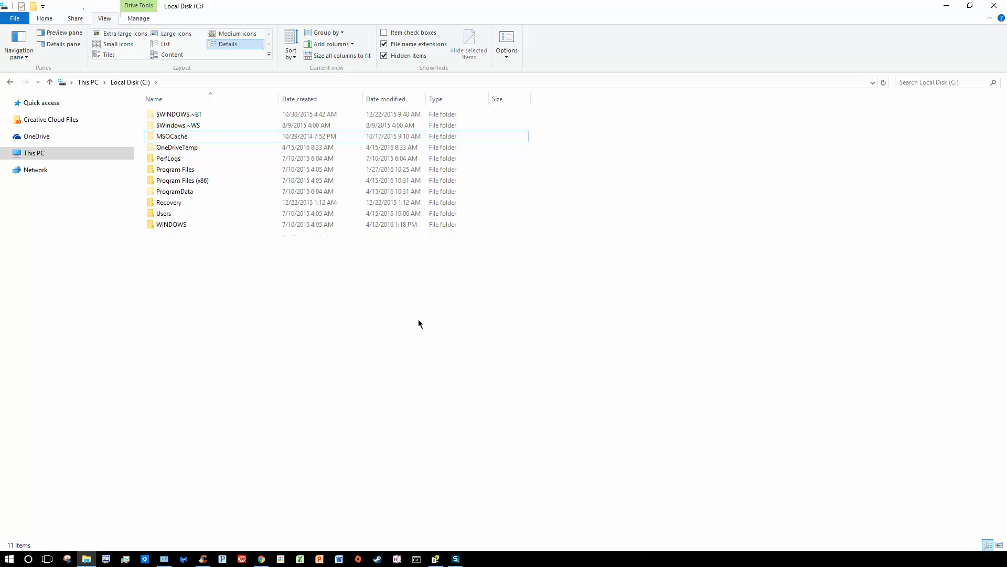